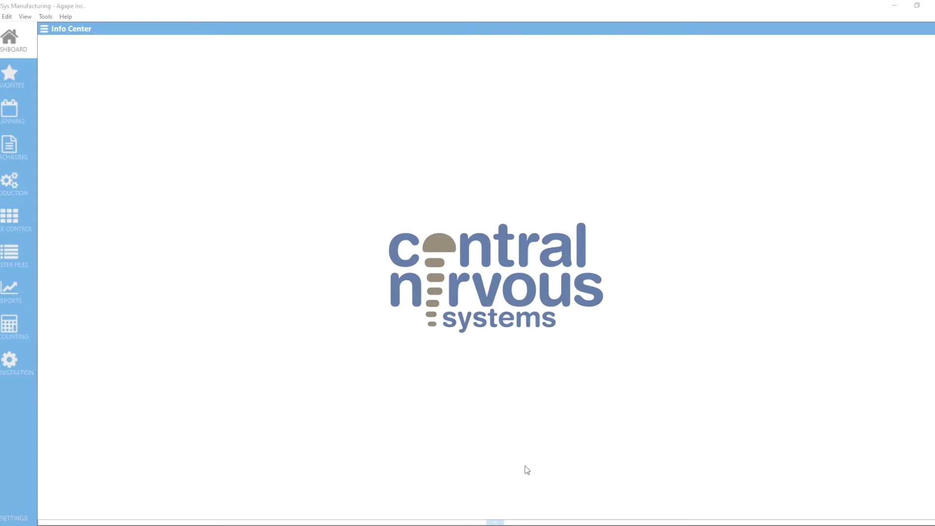
# - Open the Accounting Cost Adjustment » Range of Items form
pyautogui.click(10, 331)
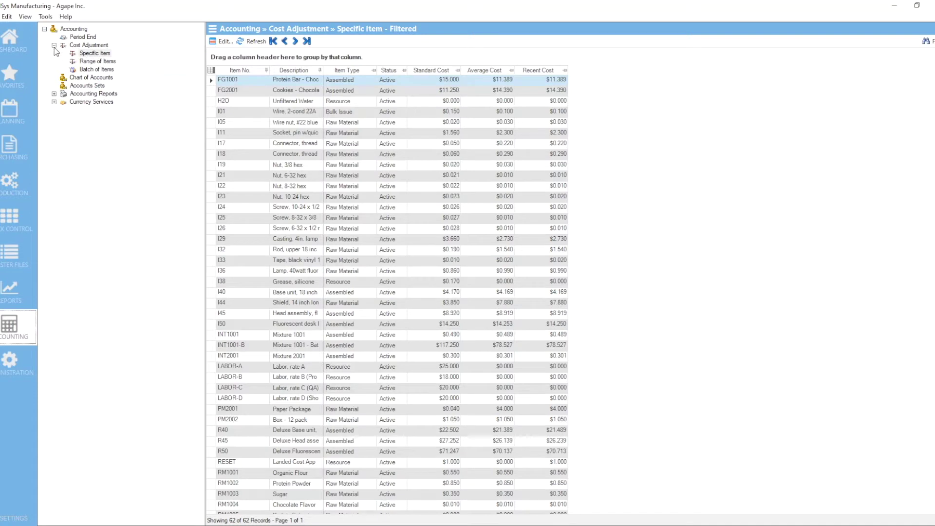
pyautogui.click(99, 63)
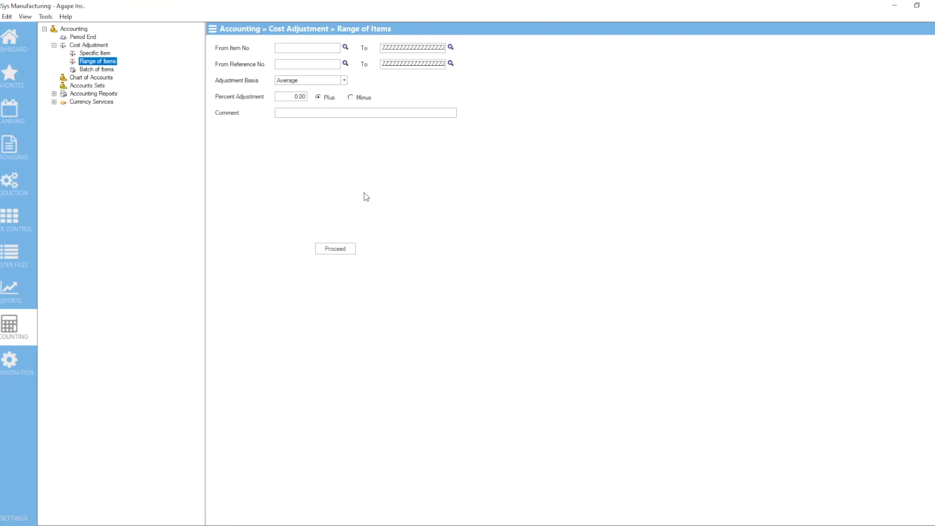
# - Switch to Master Files to show the 16-record Bills Of Material list
pyautogui.click(13, 261)
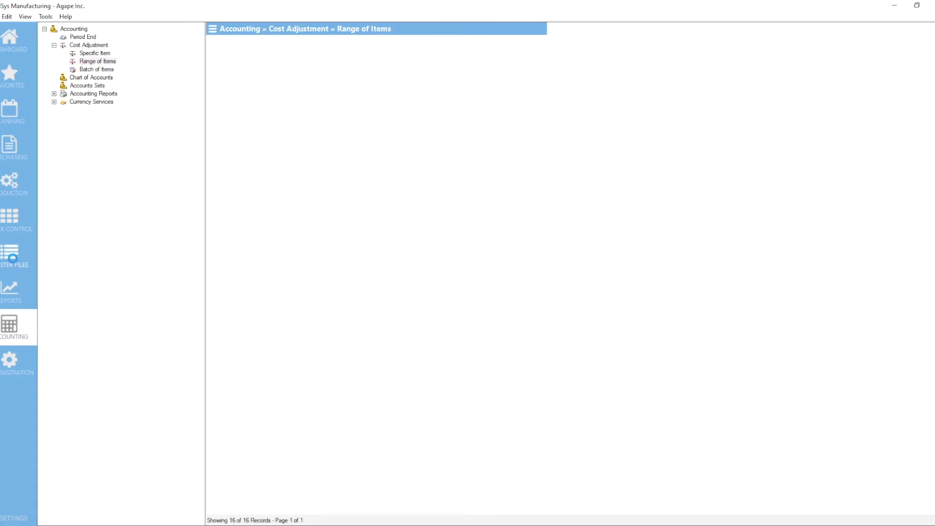
pyautogui.click(88, 45)
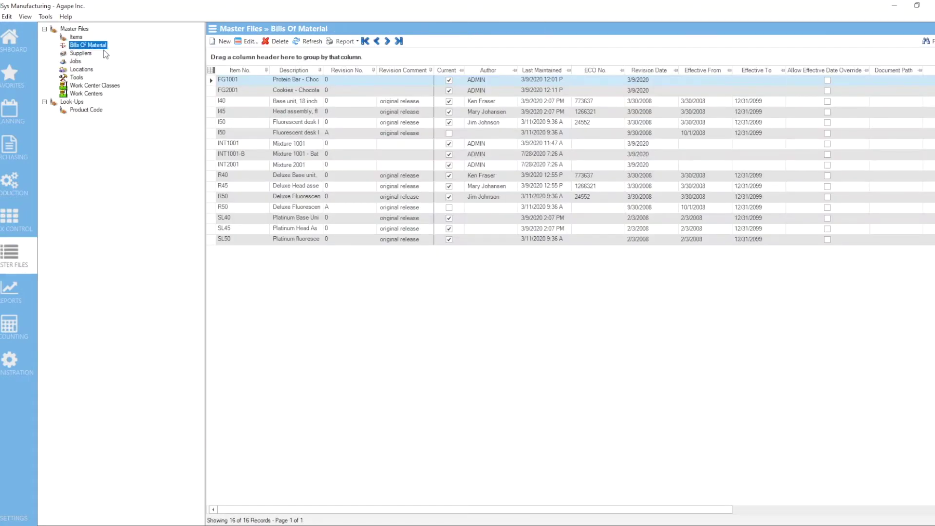
pyautogui.click(248, 80)
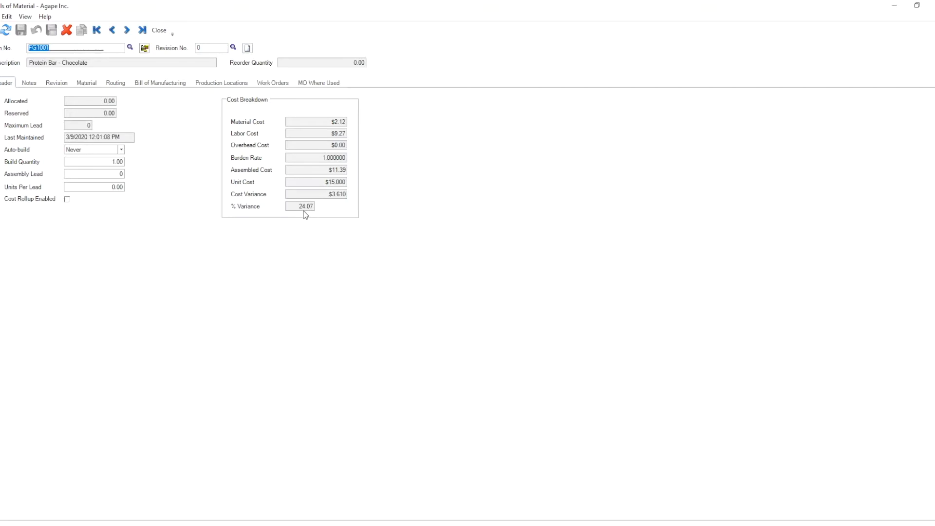
pyautogui.click(127, 31)
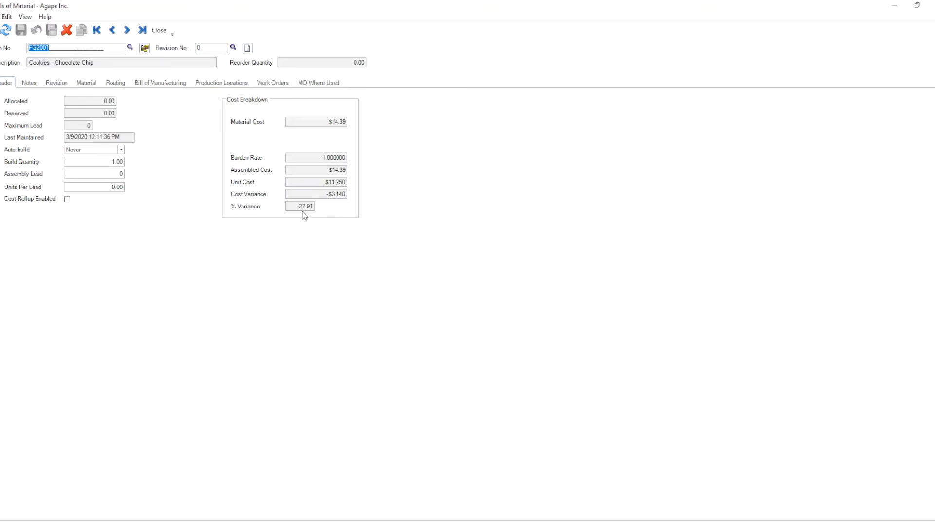
pyautogui.click(84, 88)
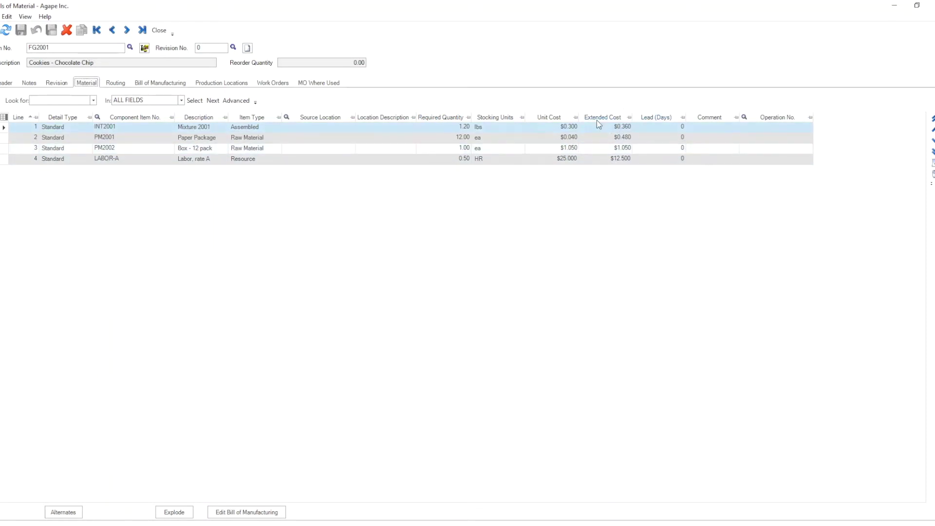
pyautogui.click(11, 81)
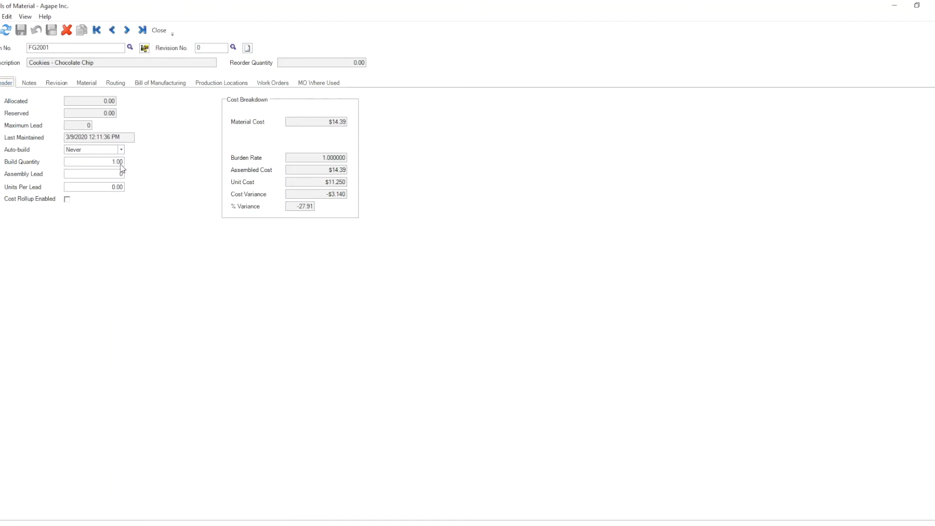
pyautogui.click(161, 32)
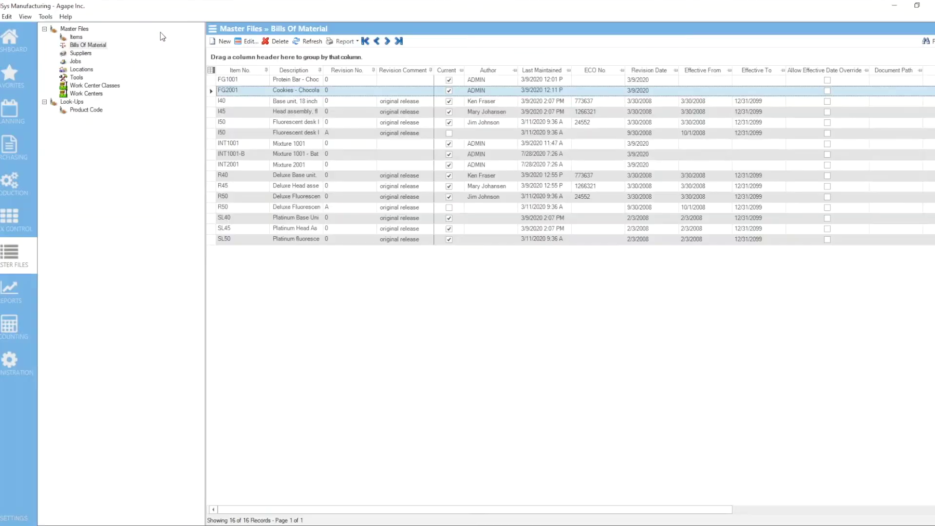
# - Reopen the Range of Items cost adjustment form and set its basis to Assembled
pyautogui.click(9, 319)
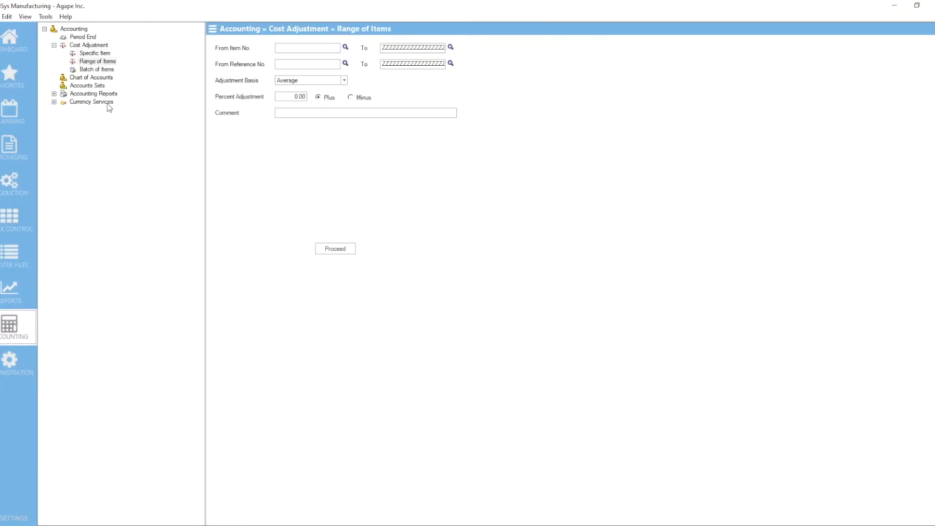
pyautogui.click(111, 62)
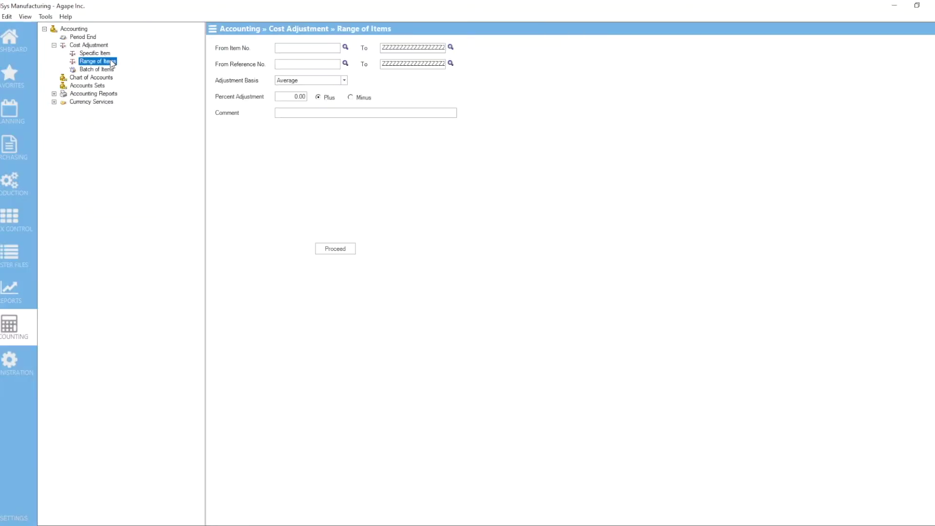
pyautogui.click(320, 81)
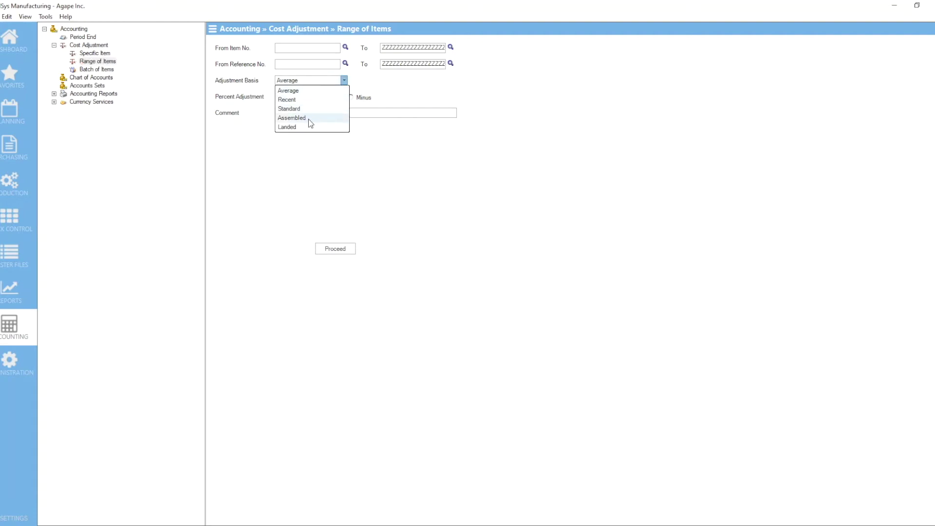
pyautogui.click(292, 118)
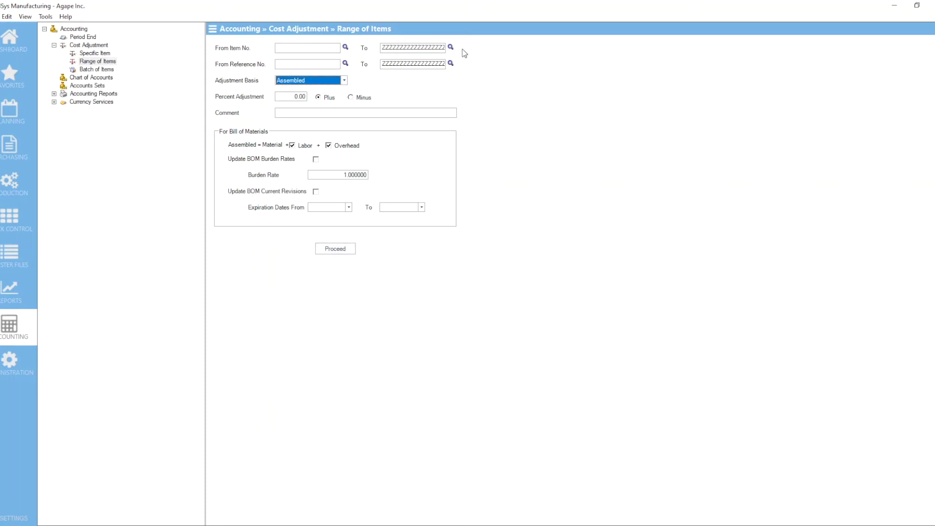
# - Run the adjustment without a backup, confirm it, and acknowledge the success message
pyautogui.click(333, 249)
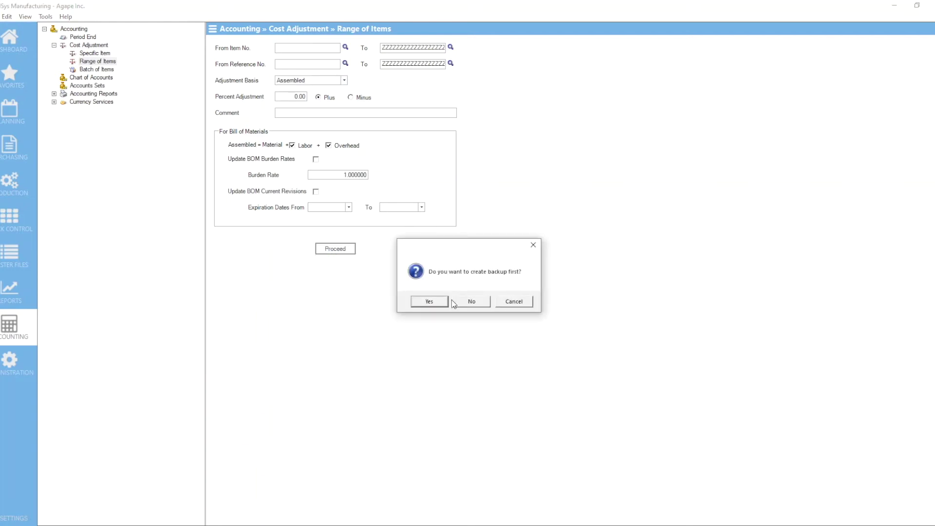
pyautogui.click(460, 301)
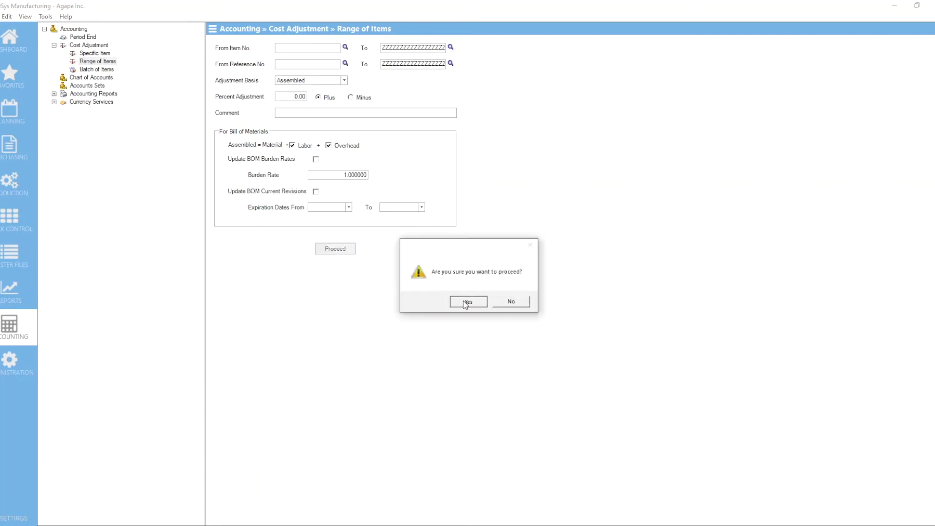
pyautogui.click(464, 300)
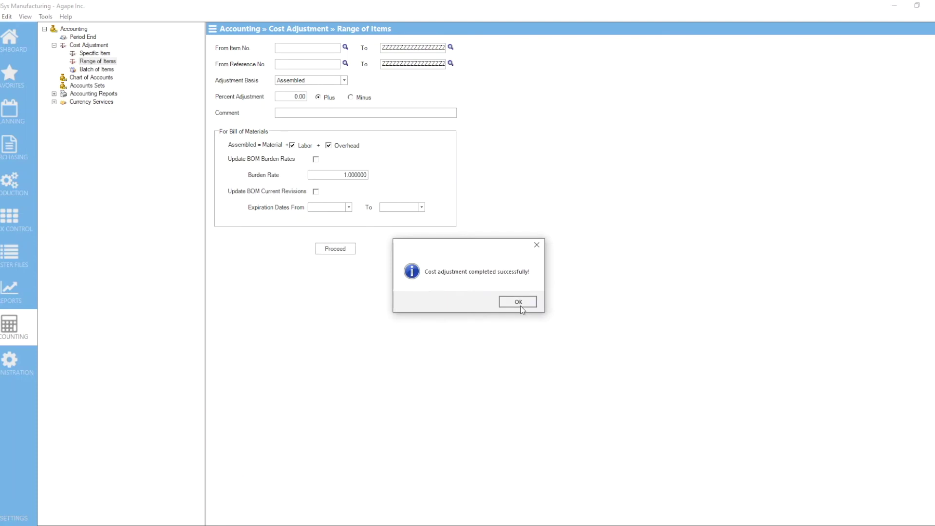
pyautogui.click(518, 302)
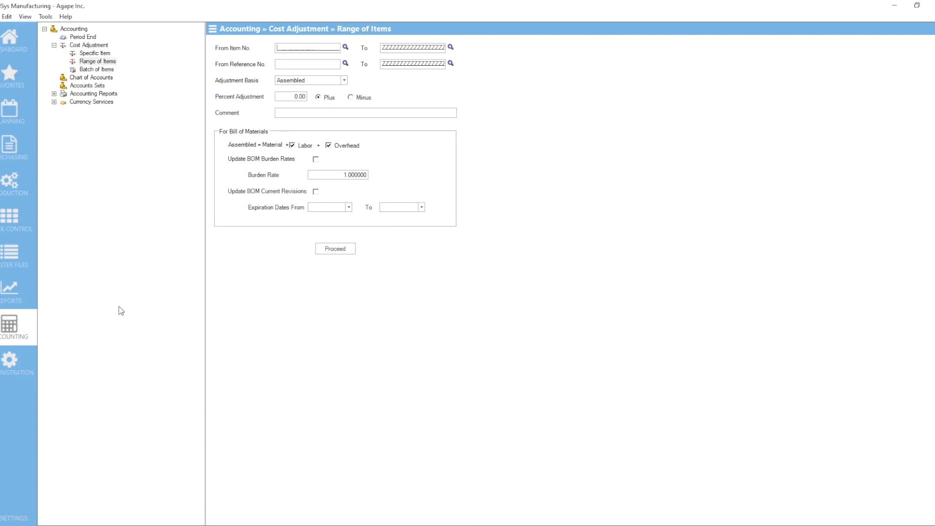
# - Open the FG1001 bill of material from the Master Files list
pyautogui.click(13, 258)
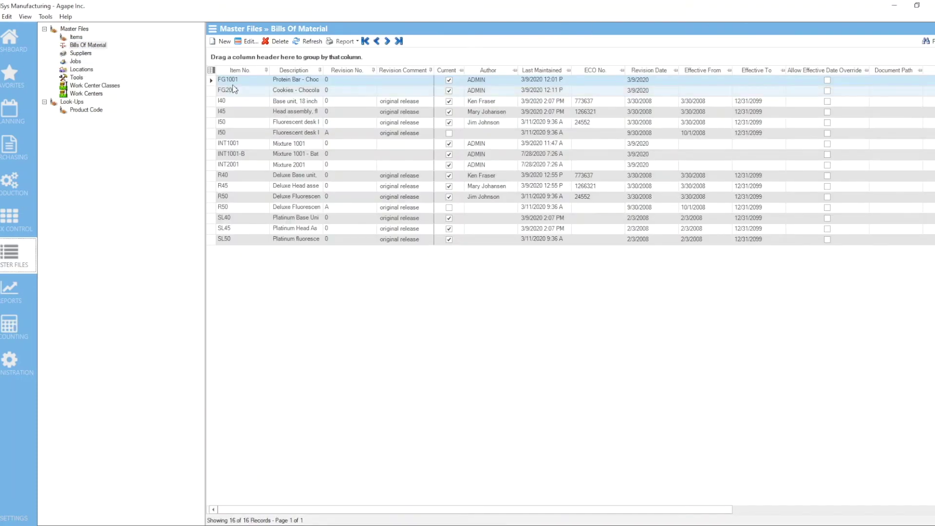
pyautogui.click(236, 82)
pyautogui.doubleClick(235, 80)
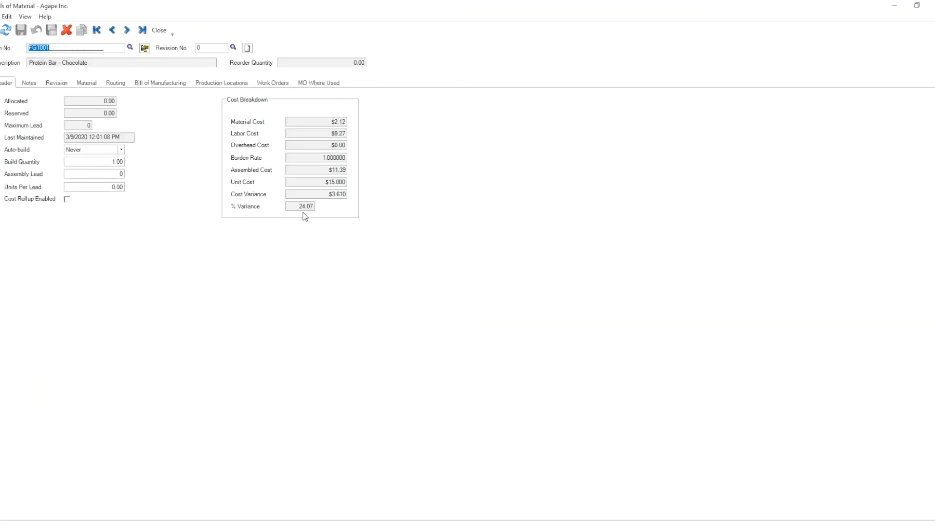
# - Review the FG2001 Cookies - Chocolate Chip bill's costs, then close the bill form
pyautogui.click(127, 30)
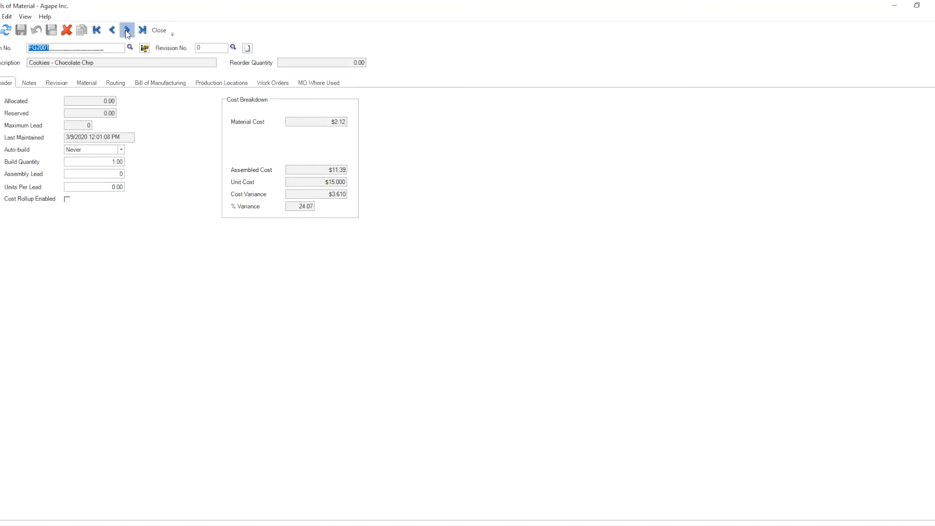
pyautogui.click(159, 34)
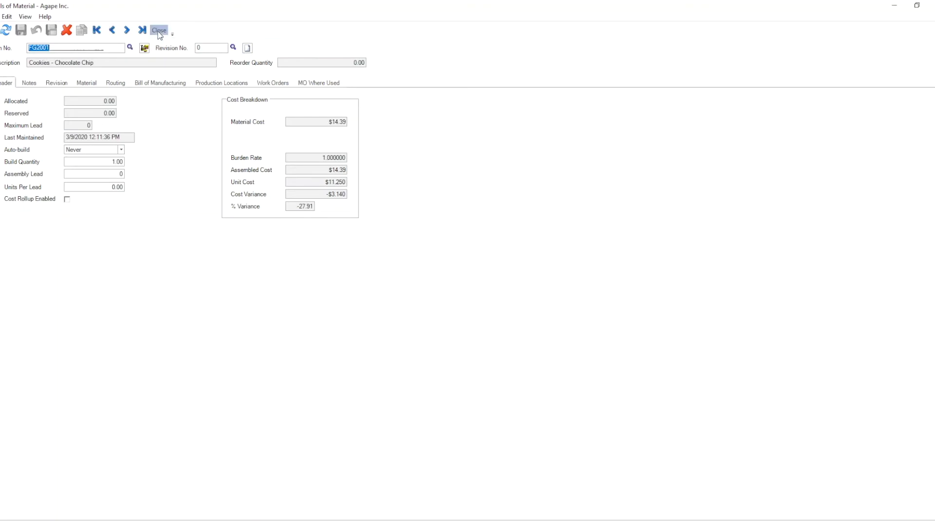
pyautogui.click(14, 363)
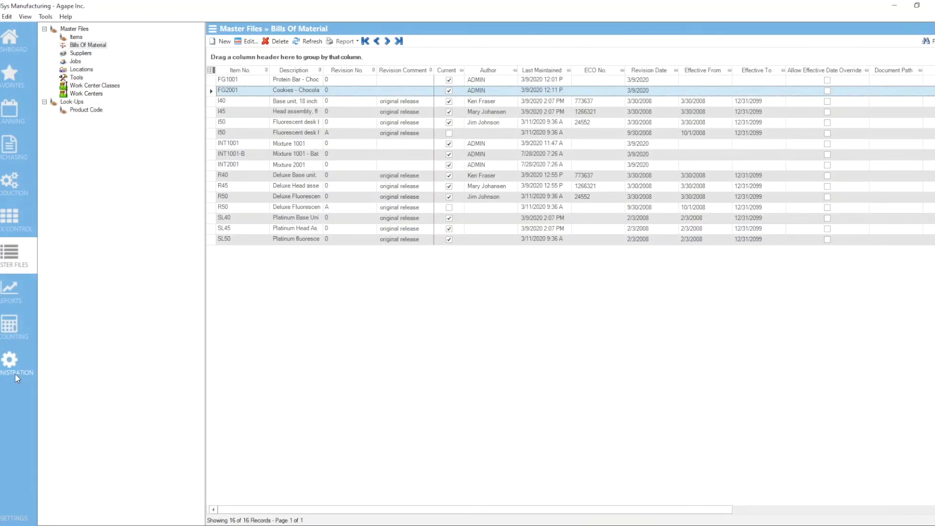
pyautogui.click(90, 78)
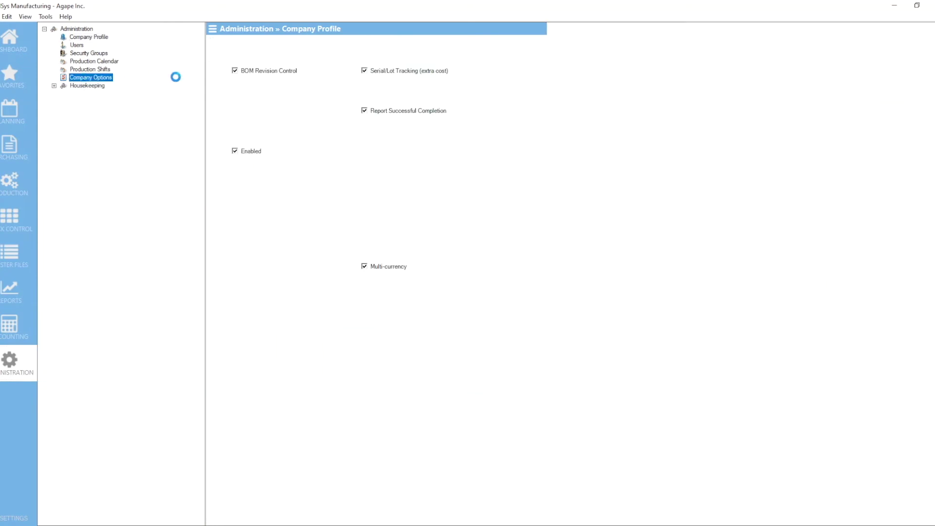
pyautogui.click(259, 59)
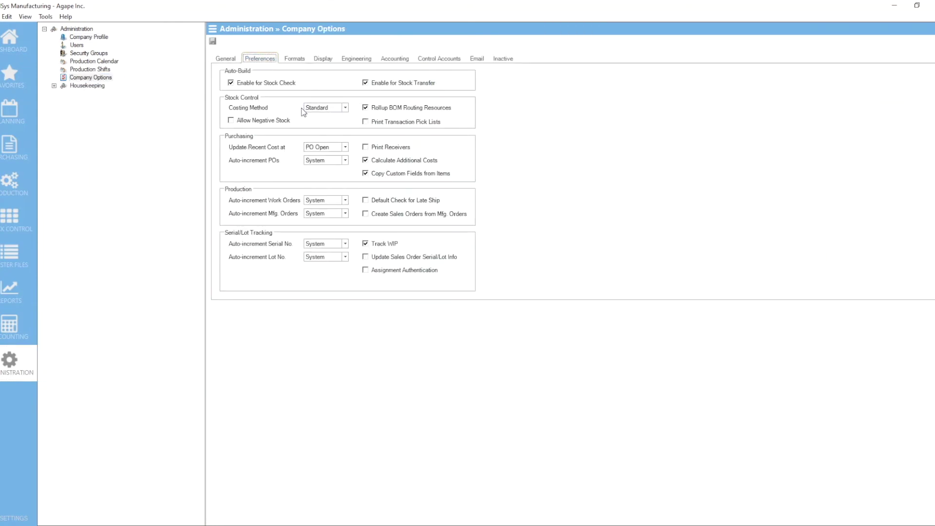
pyautogui.click(13, 259)
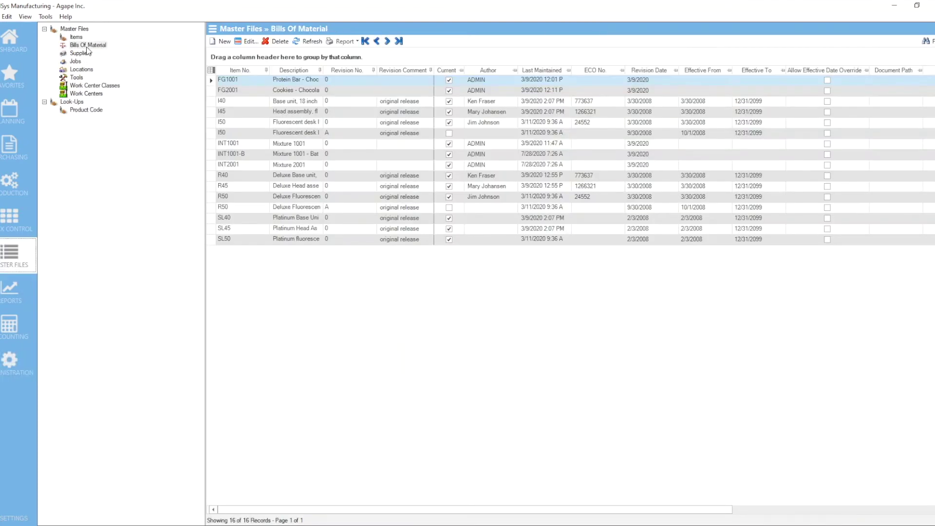
pyautogui.click(88, 46)
# - Enable Cost Rollup on the FG1001 Protein Bar bill and save it
pyautogui.doubleClick(259, 81)
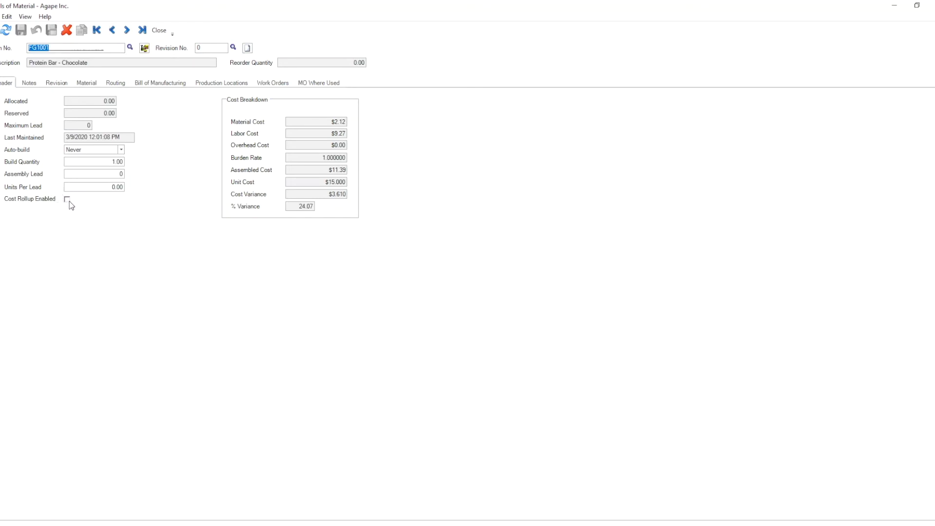
pyautogui.click(67, 199)
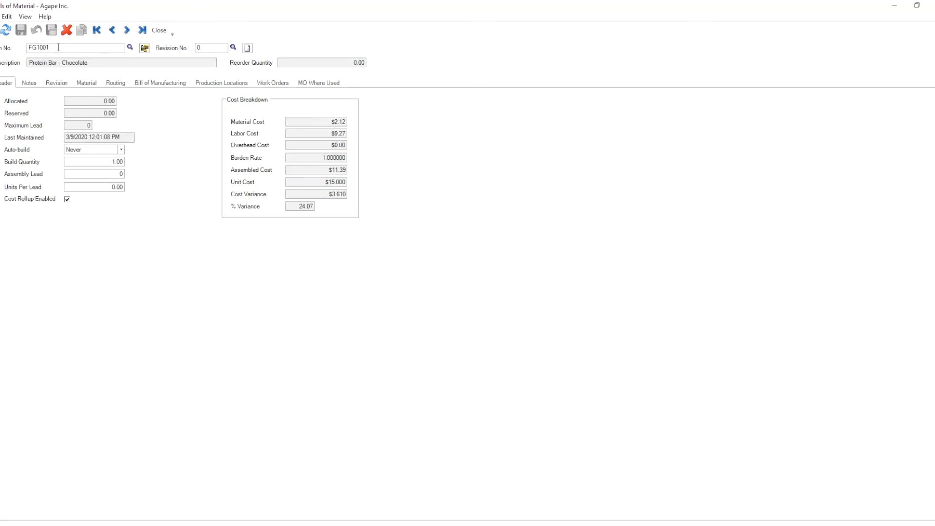
pyautogui.click(127, 32)
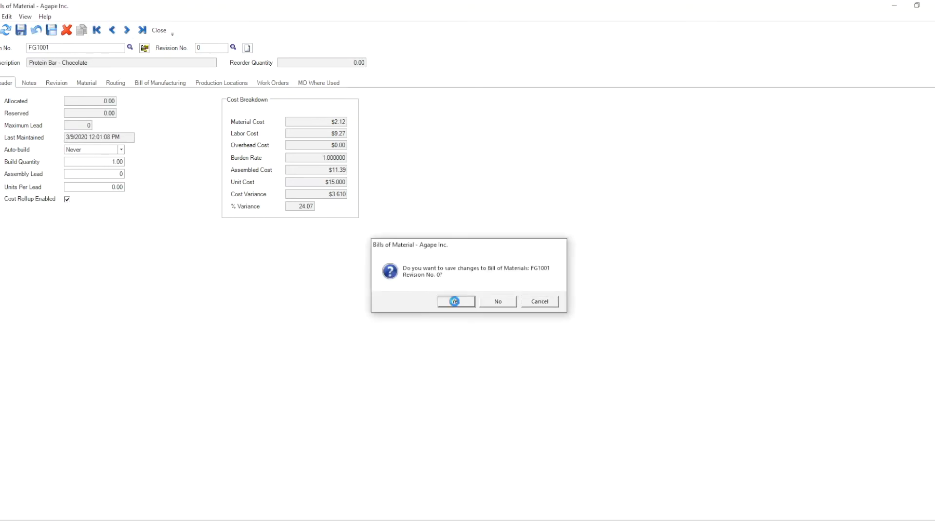
pyautogui.click(456, 302)
# - Enable Cost Rollup on the FG2001 Cookies bill, save it, and close the form
pyautogui.click(68, 199)
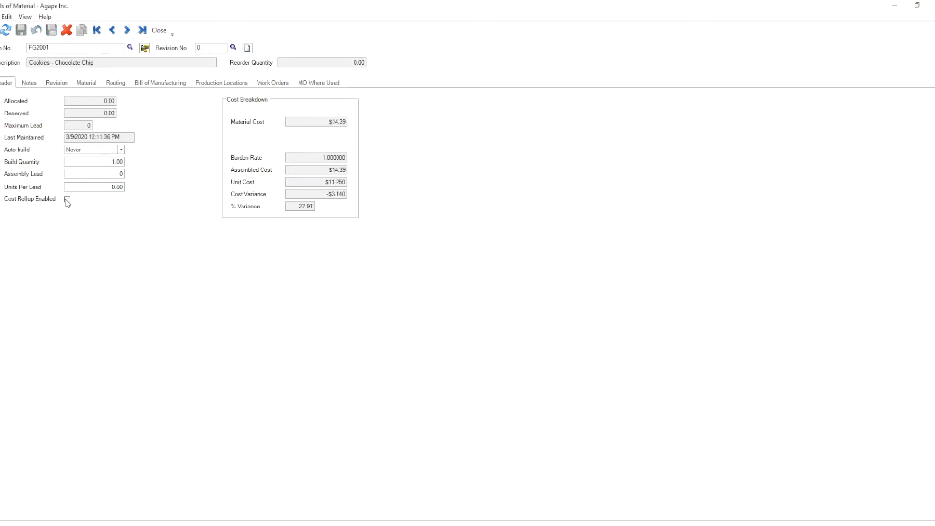
pyautogui.click(20, 31)
pyautogui.click(159, 30)
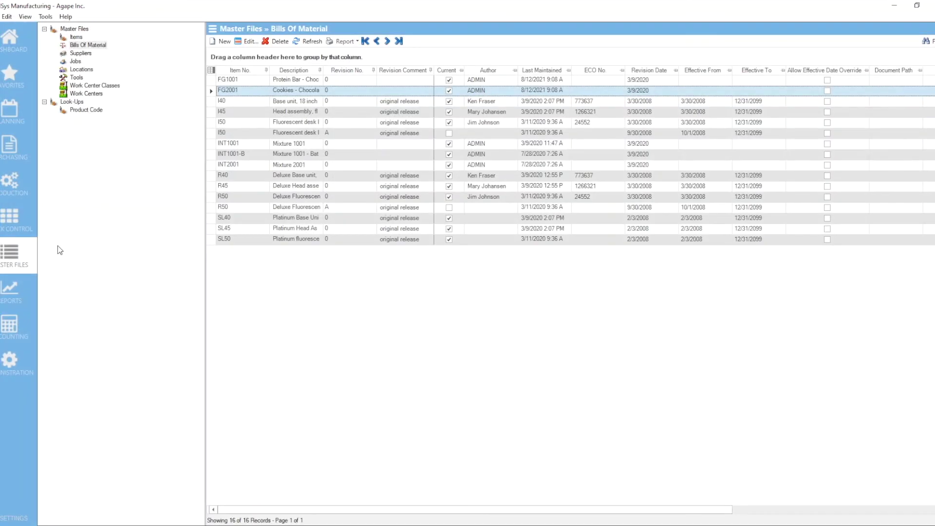
pyautogui.click(14, 326)
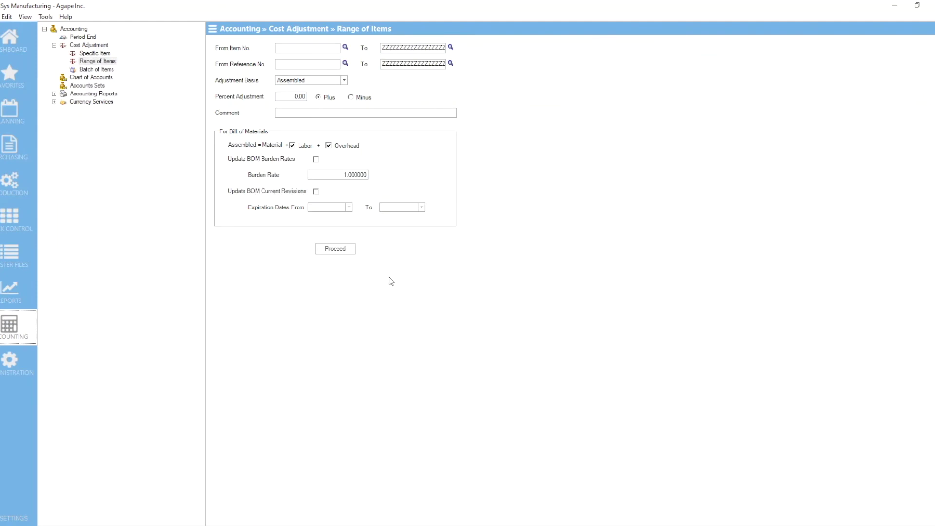
# - Rerun the Assembled-basis adjustment without a backup, then reopen the FG1001 Protein Bar bill
pyautogui.click(344, 255)
pyautogui.click(464, 304)
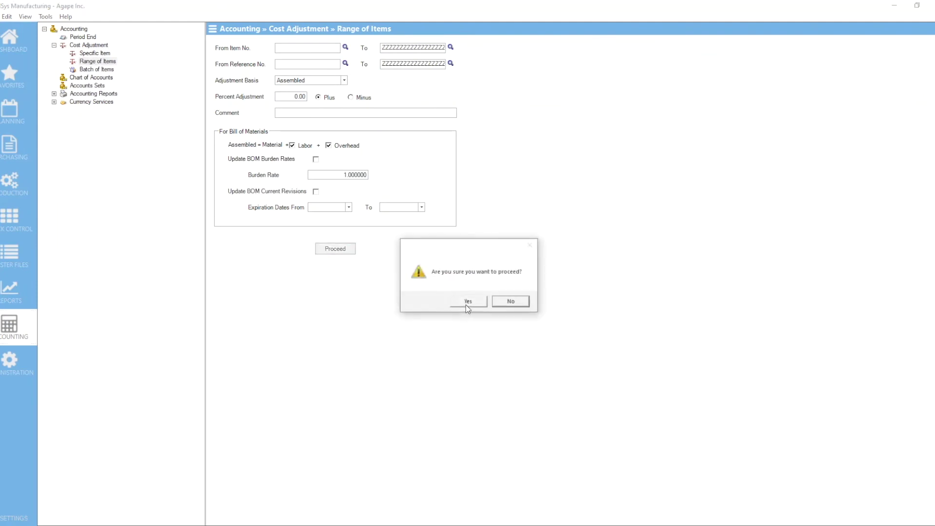
pyautogui.click(466, 304)
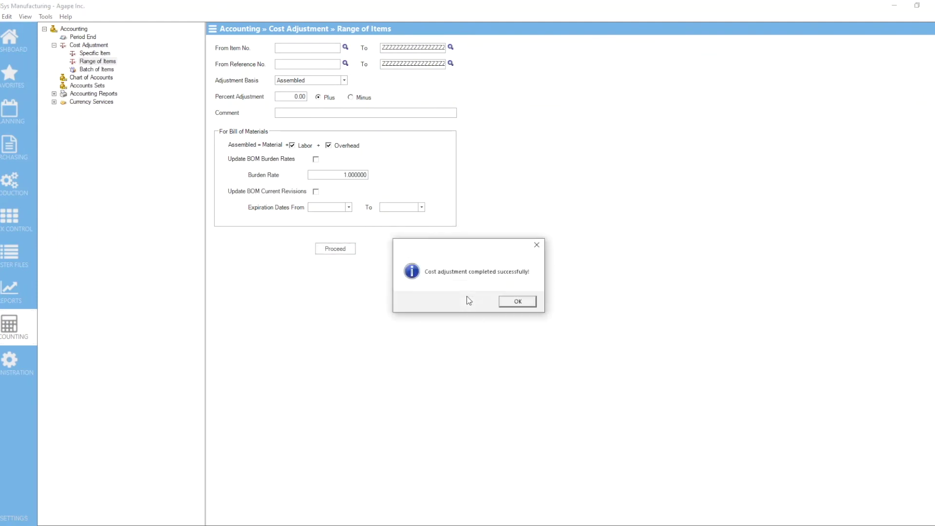
pyautogui.click(518, 301)
pyautogui.click(9, 258)
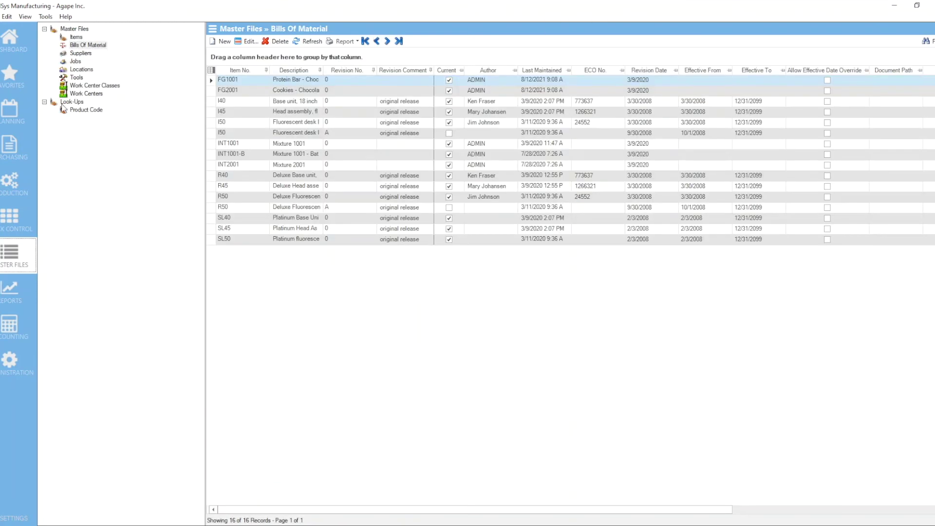
pyautogui.doubleClick(235, 80)
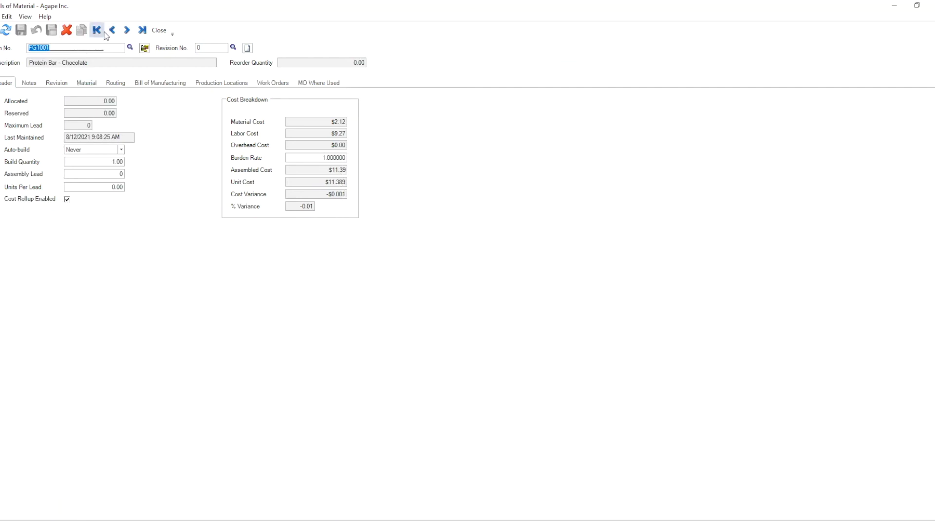
# - Turn off Cost Rollup on the FG2001 Cookies bill, save it, and return to FG1001
pyautogui.click(123, 34)
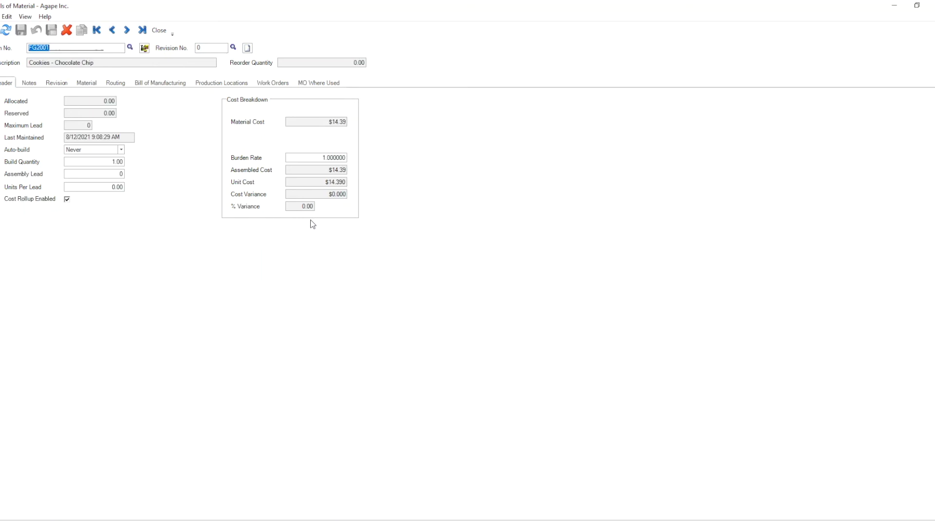
pyautogui.click(67, 199)
pyautogui.click(20, 30)
pyautogui.click(112, 30)
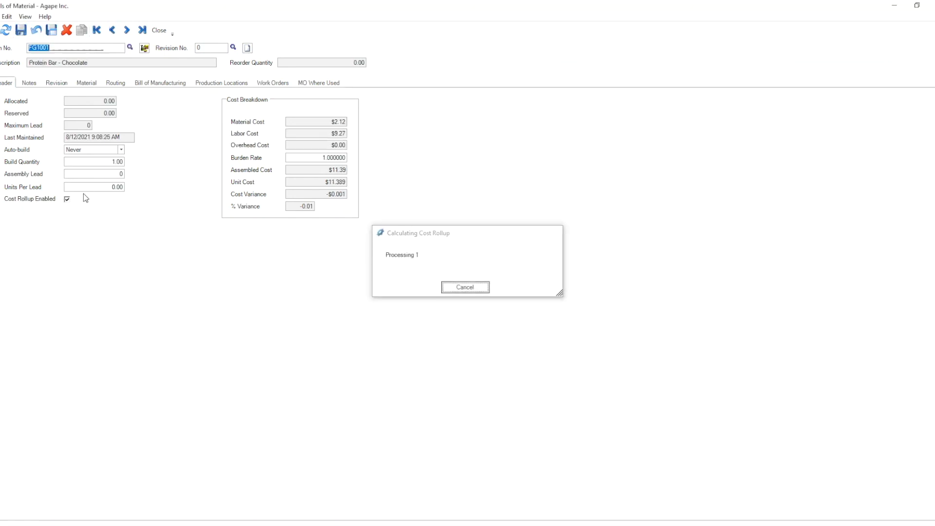
# - Untick Cost Rollup Enabled on the FG1001 Protein Bar bill, save it, and close it
pyautogui.click(68, 199)
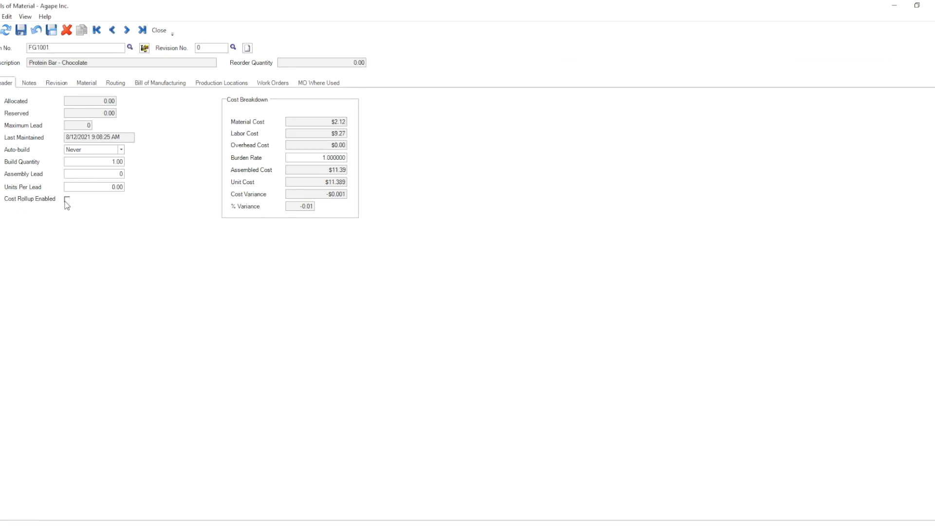
pyautogui.click(21, 31)
pyautogui.click(159, 31)
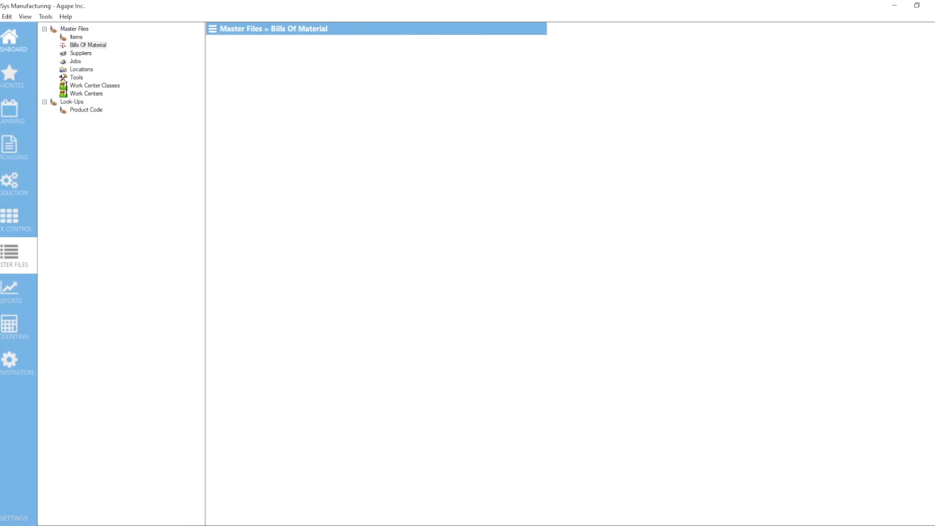